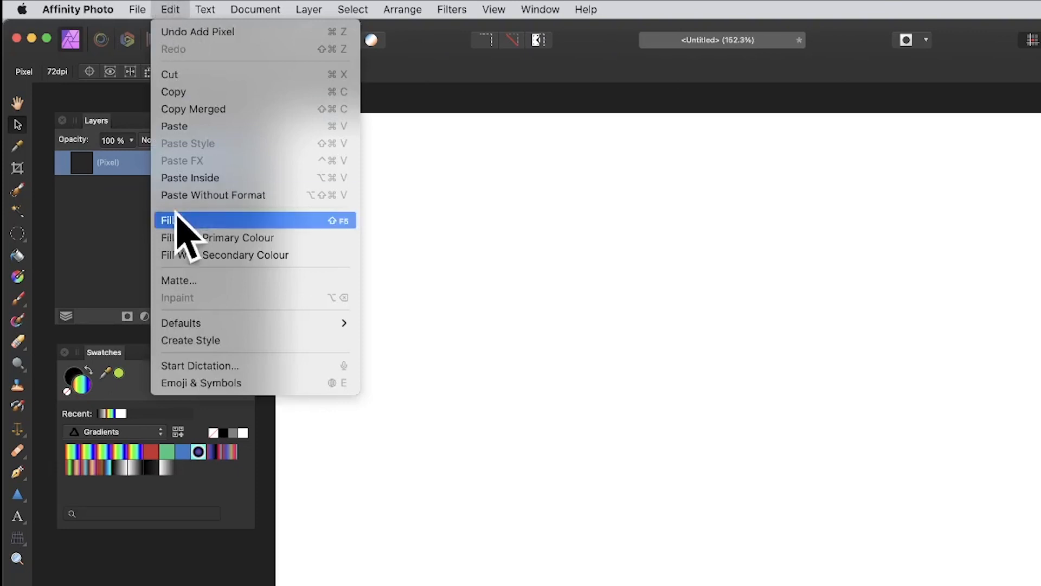
# - Fill the pixel layer with the black secondary colour to make a solid background
pyautogui.click(233, 221)
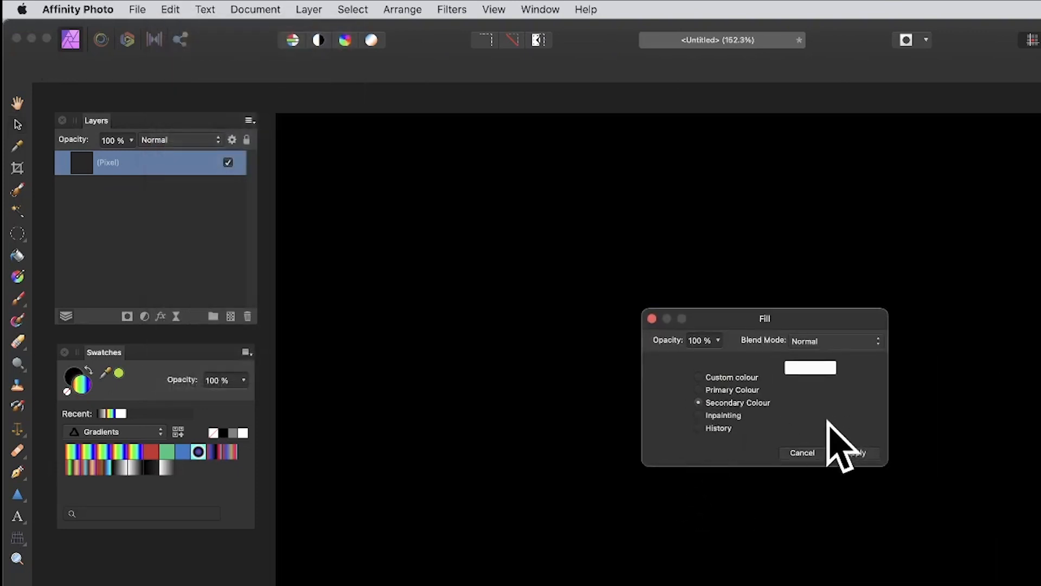
pyautogui.click(856, 452)
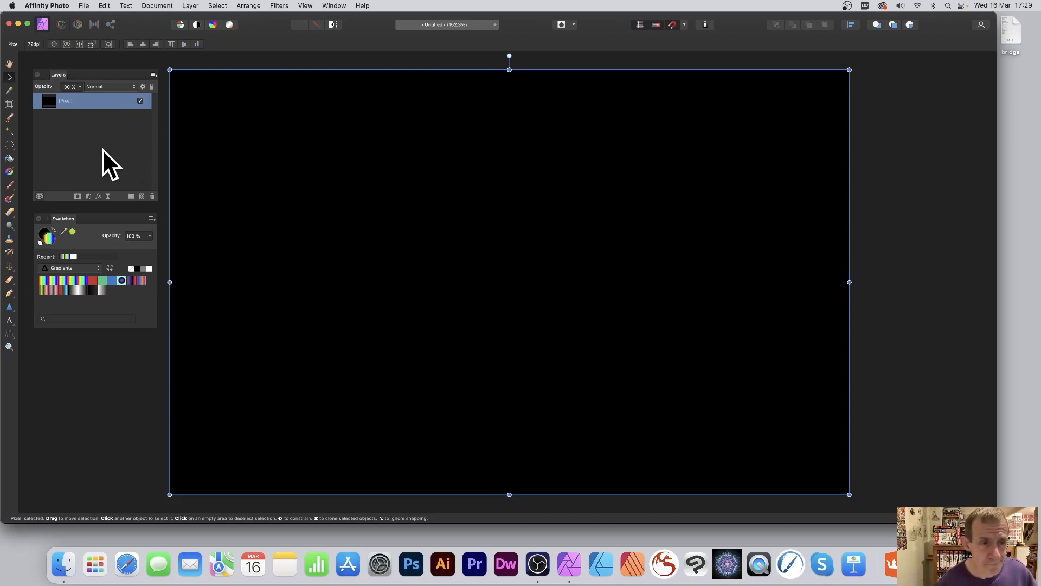
# - Draw a tall, narrow triangle with a rainbow gradient fill on the black background and fine-tune its width
pyautogui.click(10, 307)
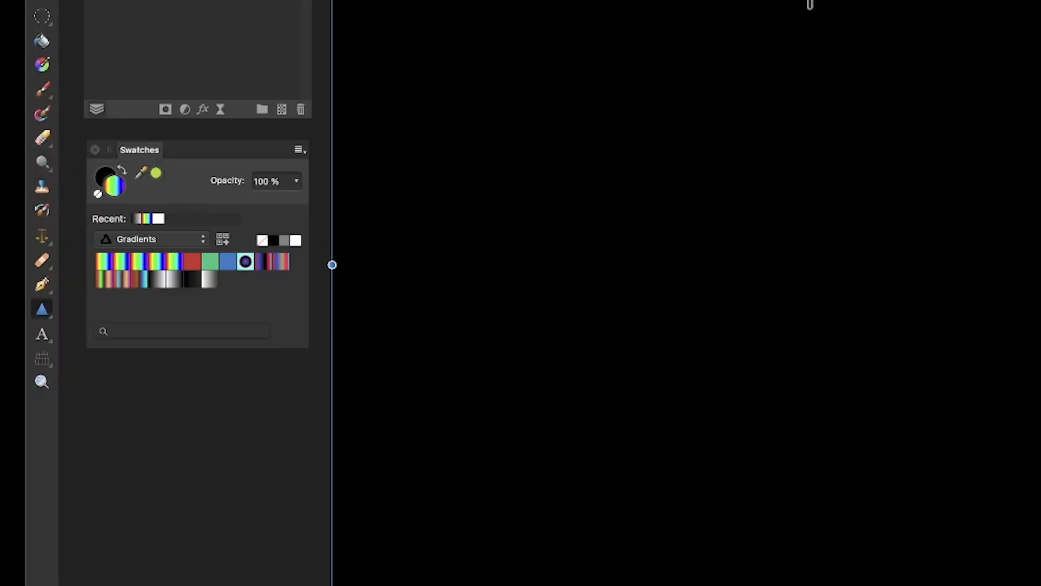
pyautogui.click(48, 307)
pyautogui.click(130, 373)
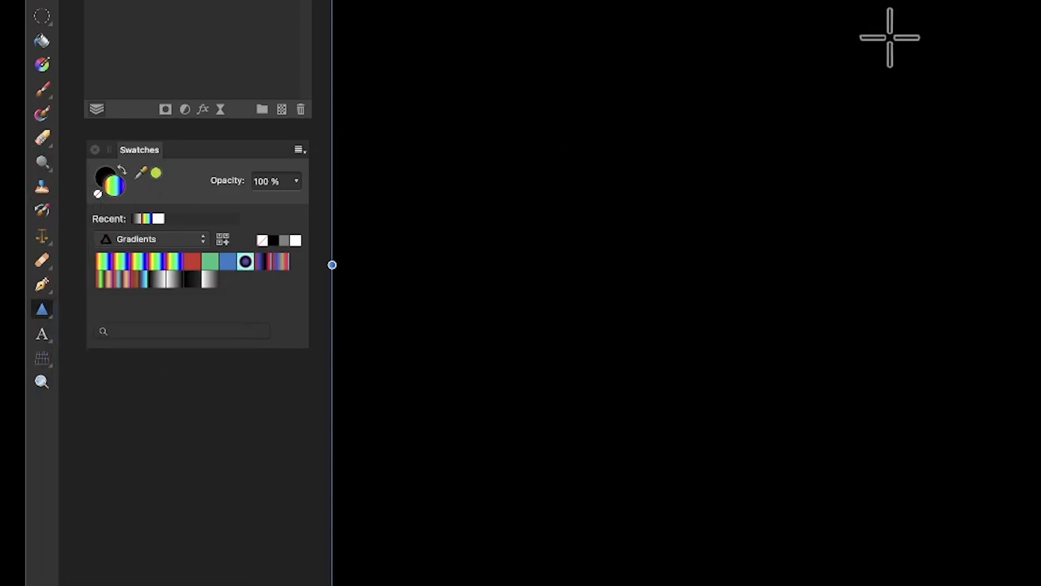
pyautogui.moveTo(746, 0); pyautogui.dragTo(794, 452)
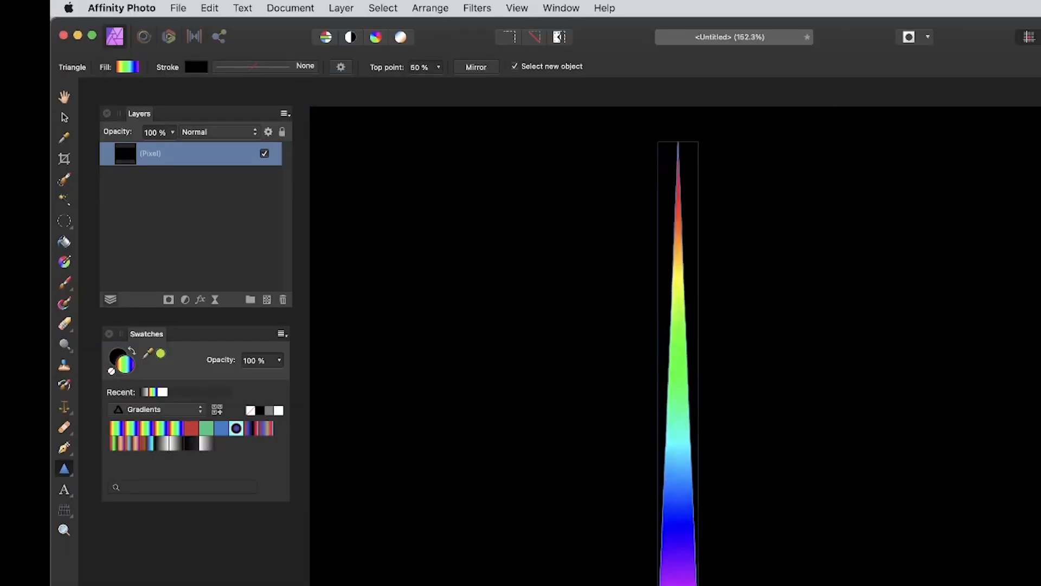
pyautogui.moveTo(699, 585); pyautogui.dragTo(707, 585)
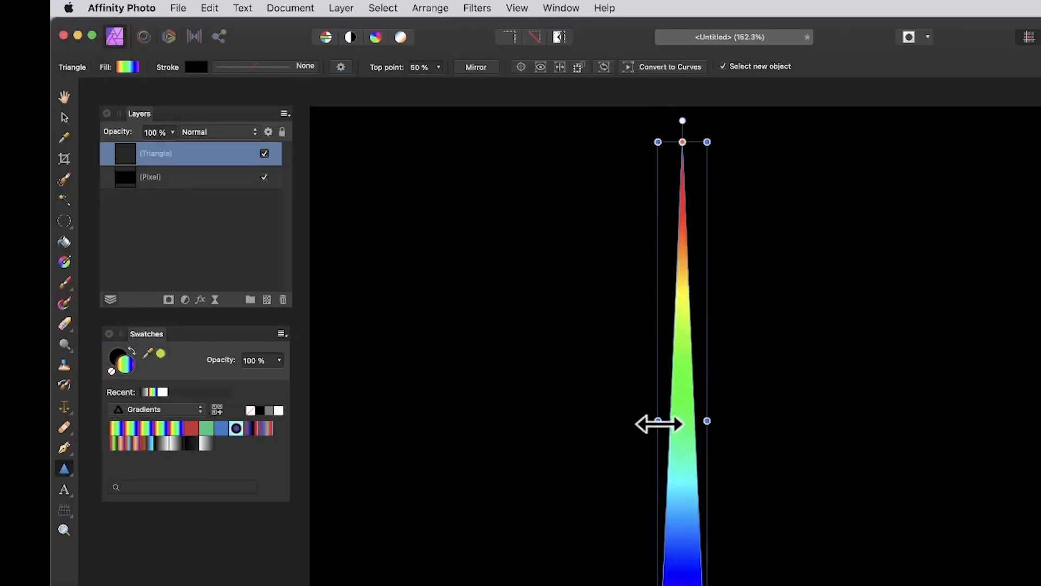
pyautogui.moveTo(663, 422)
pyautogui.mouseDown()
pyautogui.moveTo(679, 421)
pyautogui.moveTo(634, 420)
pyautogui.moveTo(663, 422)
pyautogui.mouseUp()
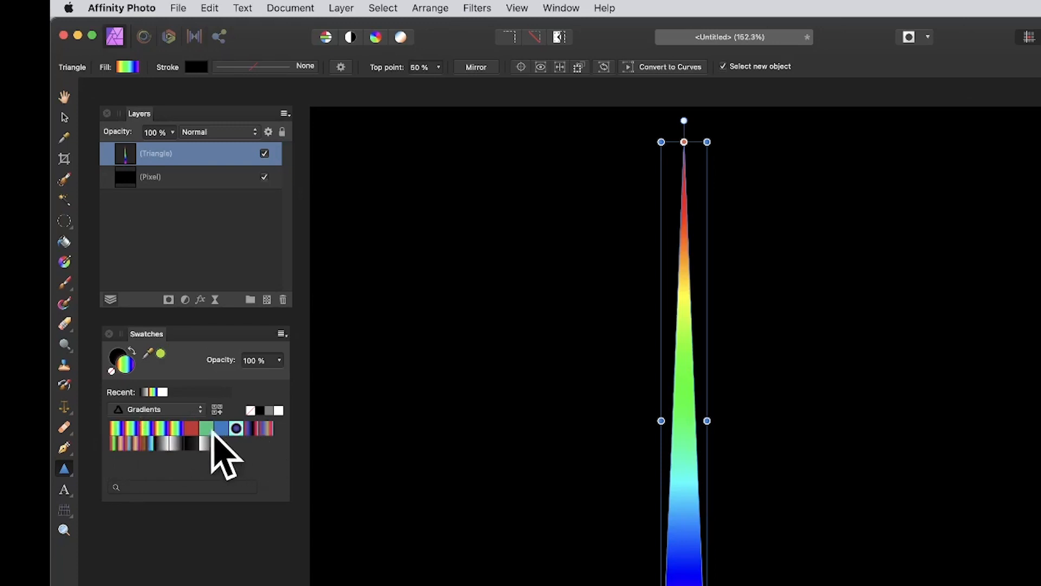
# - Try the dark radial gradient on the triangle and return its fill to the rainbow gradient
pyautogui.click(236, 428)
pyautogui.click(251, 429)
pyautogui.click(233, 429)
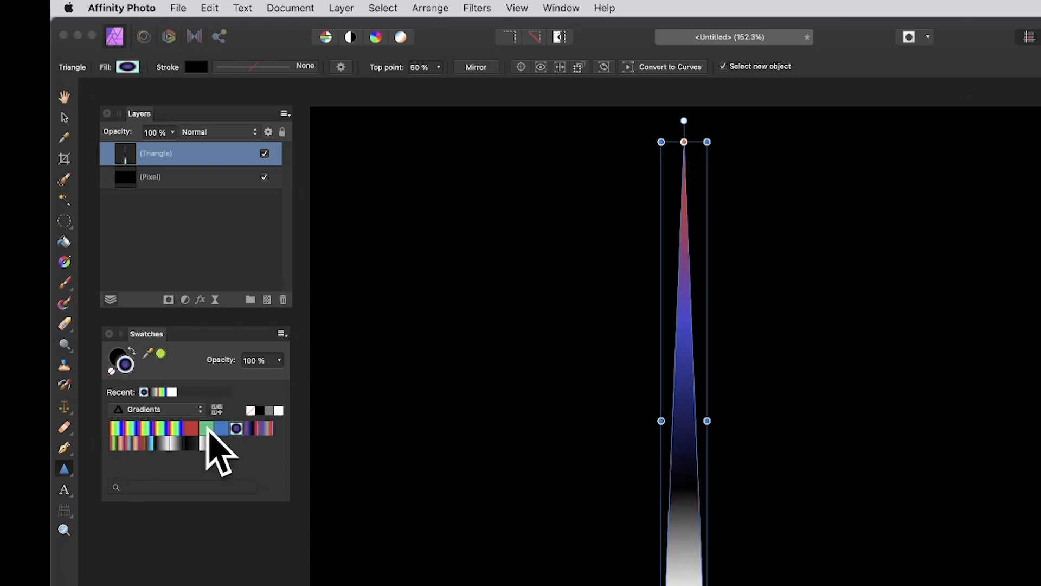
pyautogui.click(147, 410)
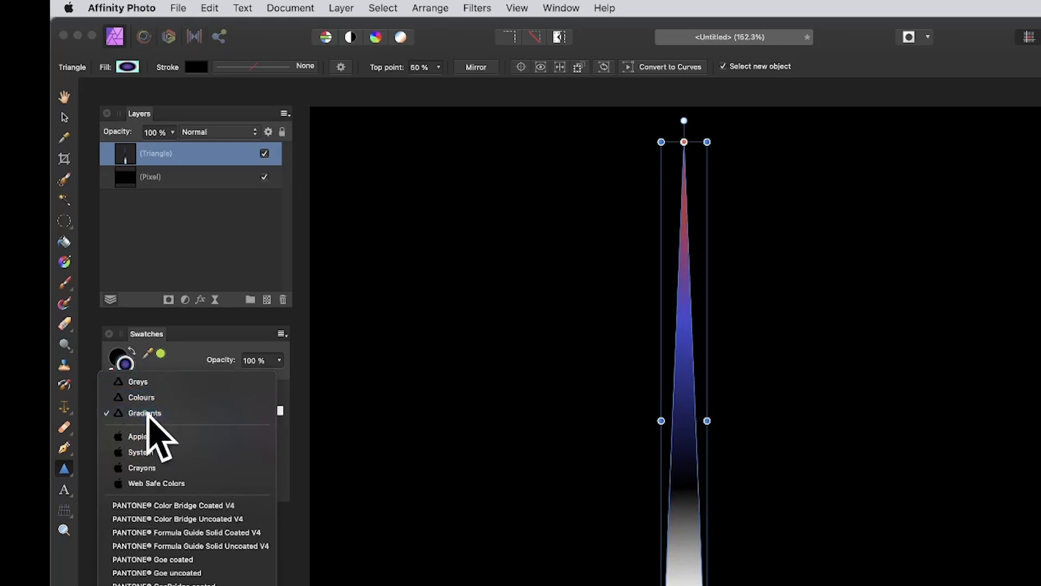
pyautogui.click(142, 413)
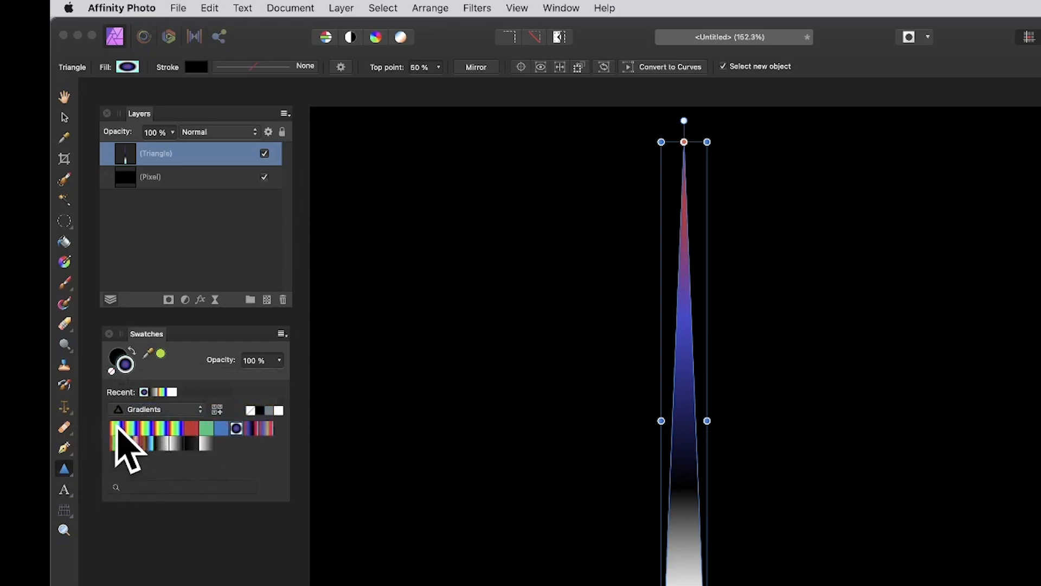
pyautogui.click(120, 428)
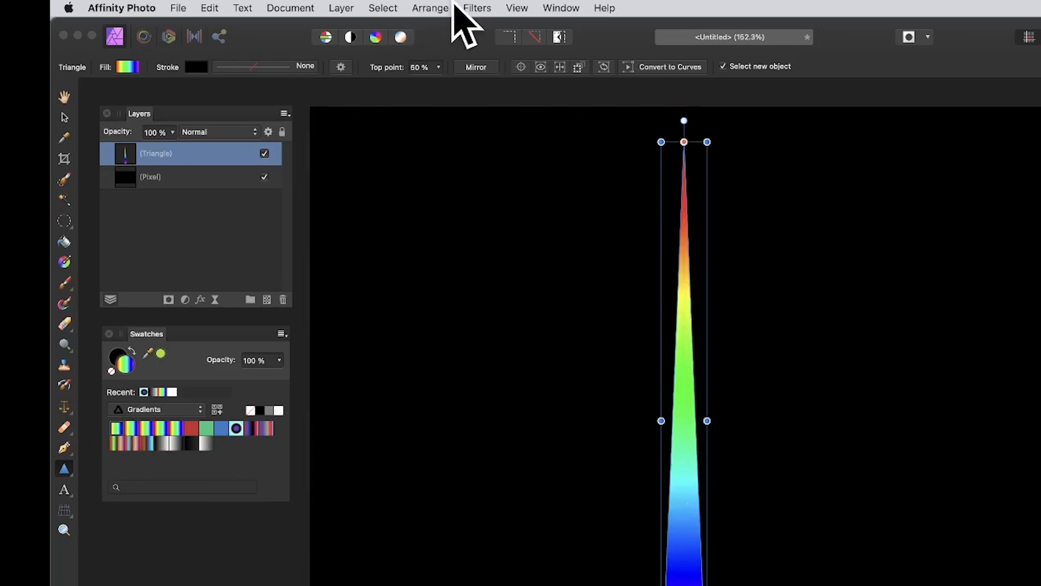
# - Apply a Motion Blur to the triangle with a radius of about 58.2 px and a rotation of 290°
pyautogui.click(473, 7)
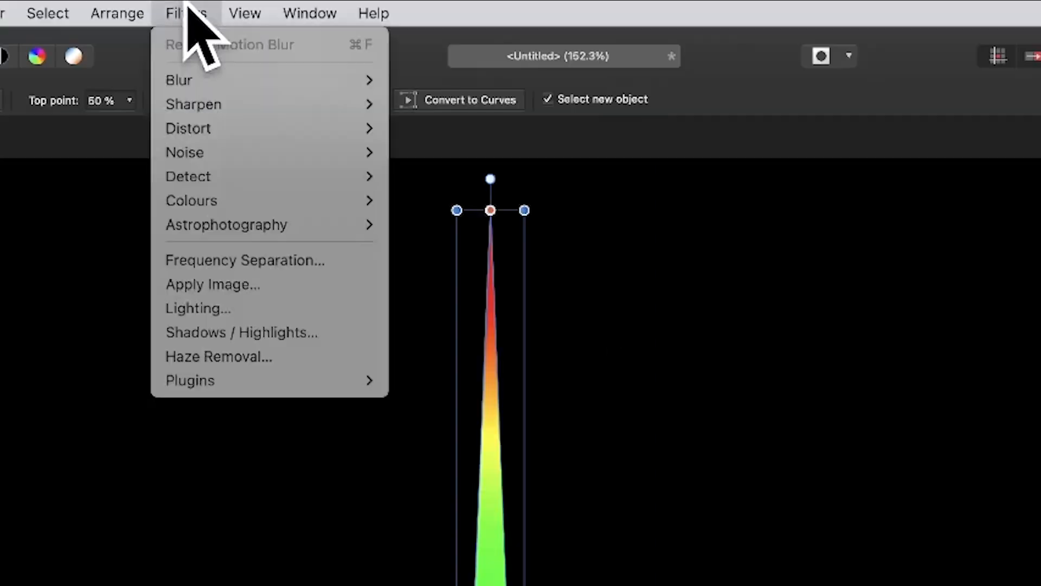
pyautogui.moveTo(202, 79)
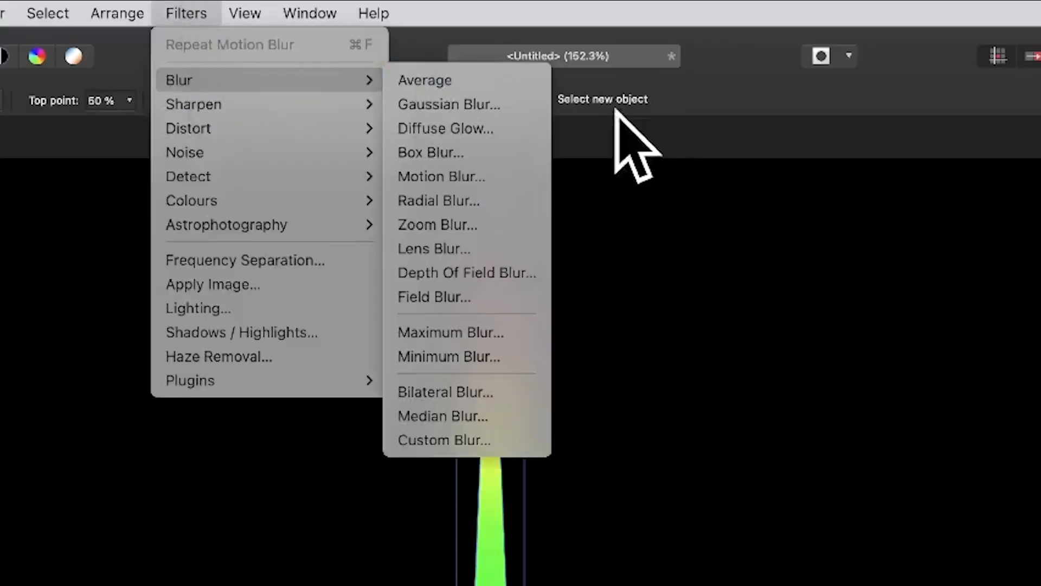
pyautogui.click(476, 174)
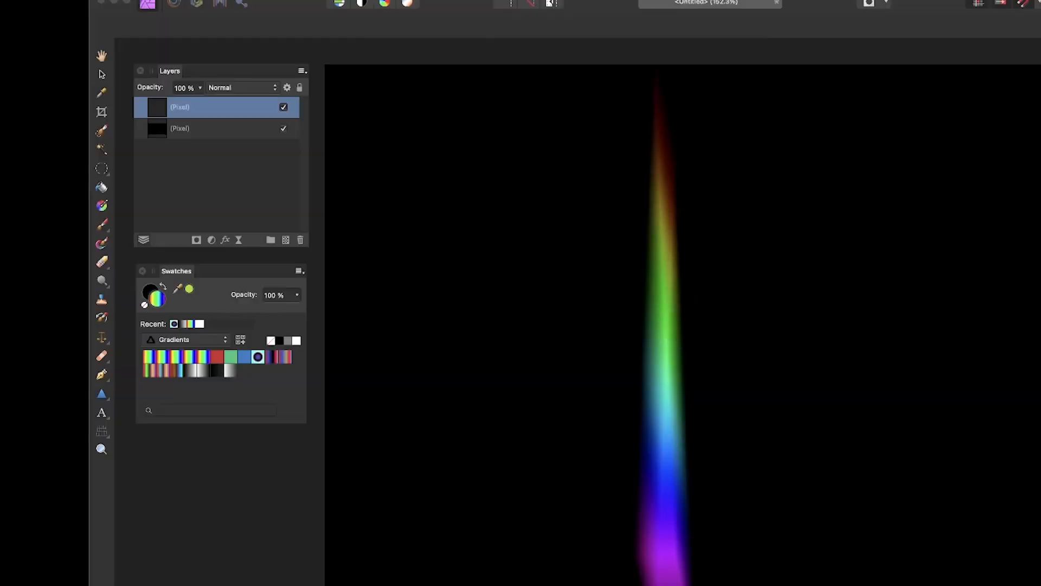
pyautogui.moveTo(660, 306)
pyautogui.mouseDown()
pyautogui.moveTo(646, 275)
pyautogui.moveTo(667, 262)
pyautogui.moveTo(624, 279)
pyautogui.moveTo(687, 266)
pyautogui.moveTo(678, 257)
pyautogui.mouseUp()
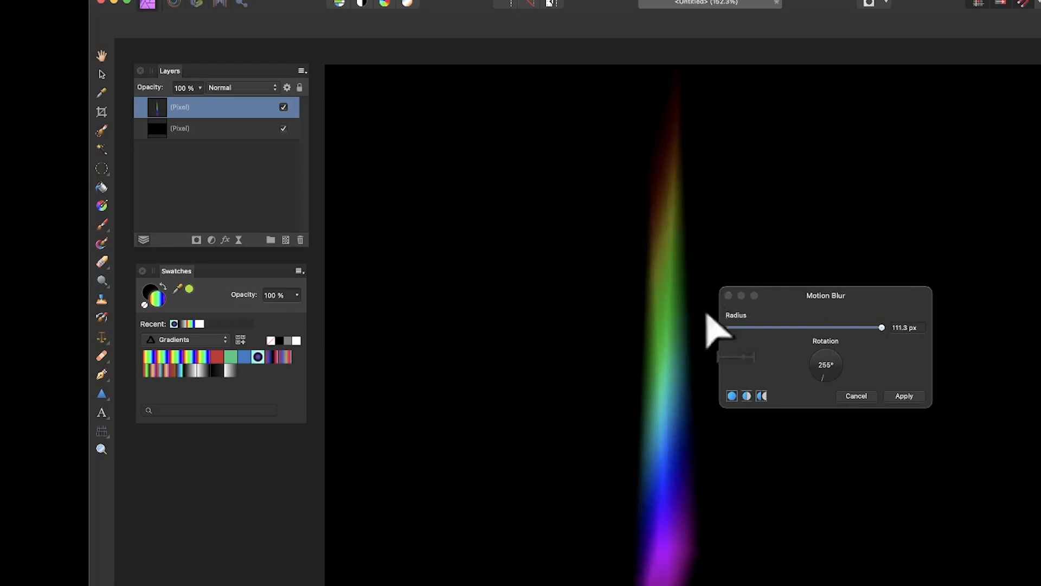
pyautogui.moveTo(667, 297)
pyautogui.mouseDown()
pyautogui.moveTo(659, 293)
pyautogui.moveTo(671, 399)
pyautogui.mouseUp()
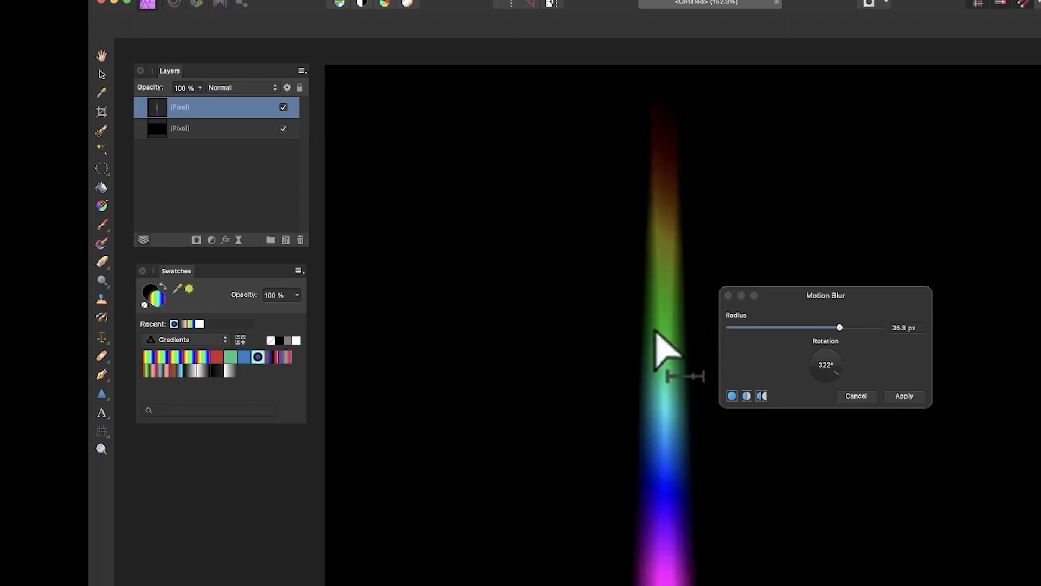
pyautogui.moveTo(657, 324); pyautogui.dragTo(650, 302)
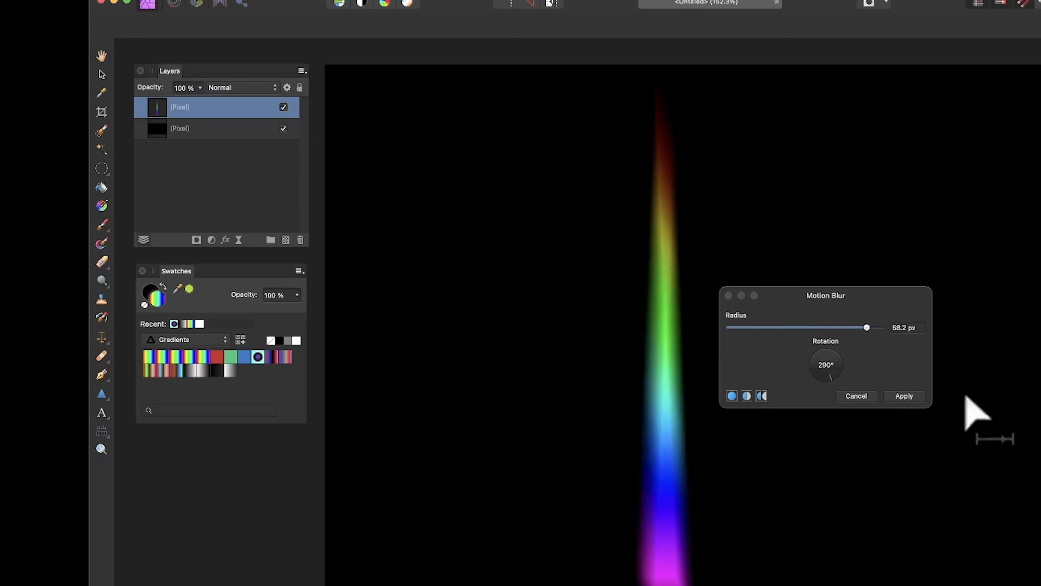
pyautogui.click(915, 398)
pyautogui.press('m')
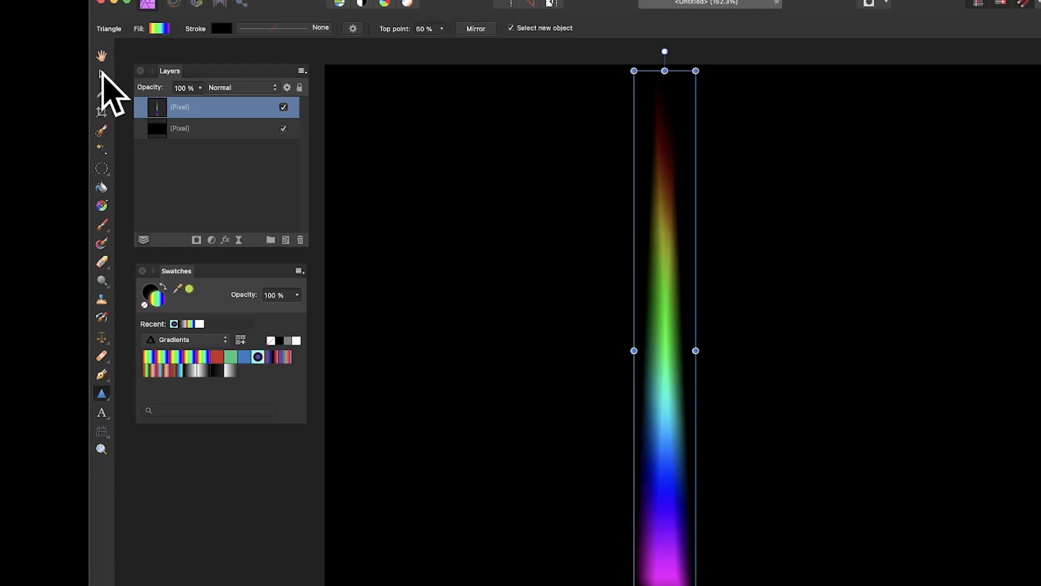
# - Move the blurred streak near the canvas's left edge and duplicate it with small offsets into a cluster of five overlapping streaks
pyautogui.click(102, 74)
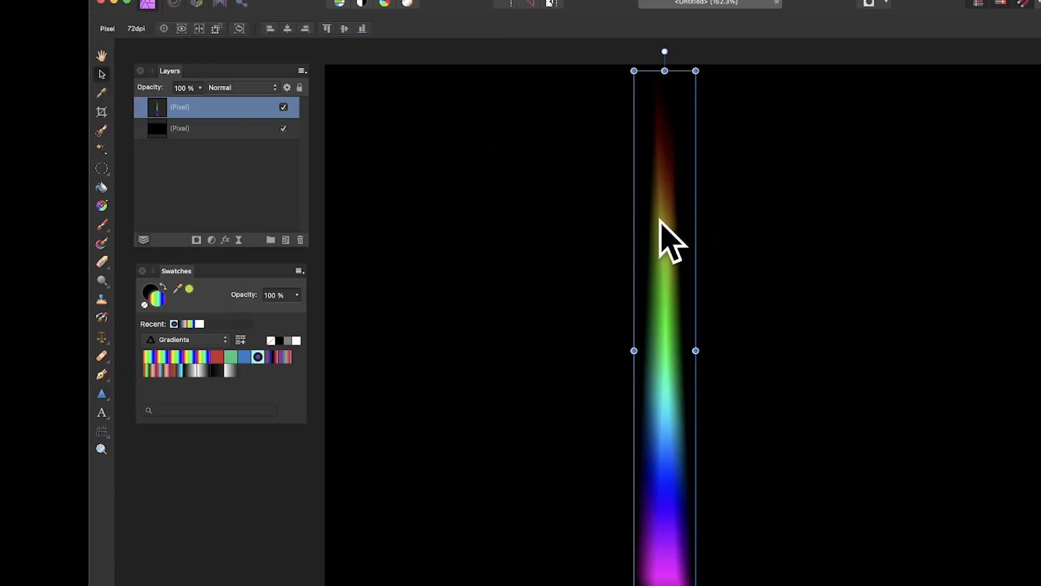
pyautogui.moveTo(660, 219)
pyautogui.mouseDown()
pyautogui.moveTo(432, 213)
pyautogui.moveTo(391, 224)
pyautogui.mouseUp()
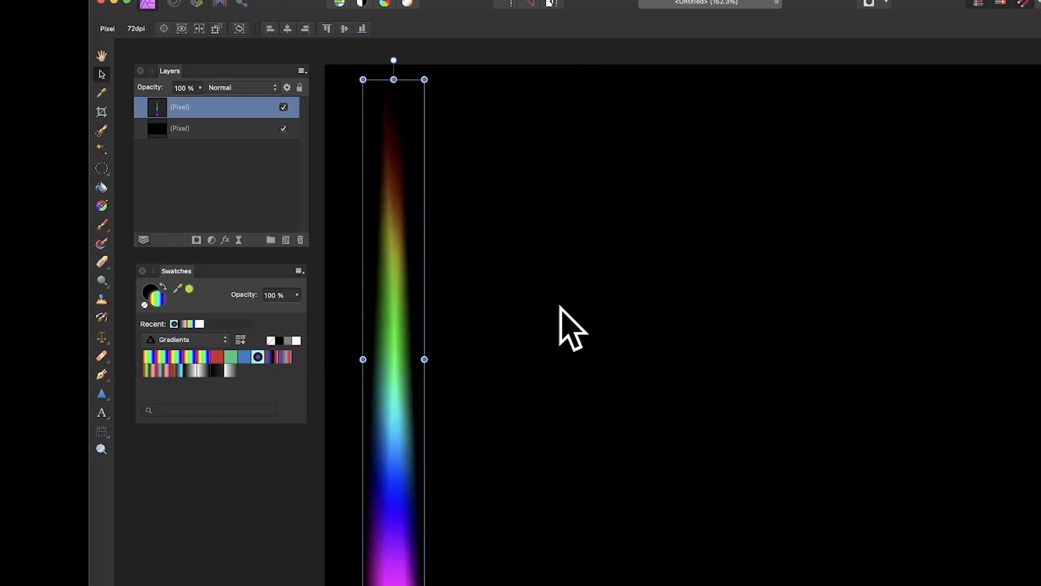
pyautogui.moveTo(394, 240)
pyautogui.mouseDown()
pyautogui.moveTo(412, 225)
pyautogui.moveTo(410, 198)
pyautogui.moveTo(422, 318)
pyautogui.mouseUp()
pyautogui.press('super+j')
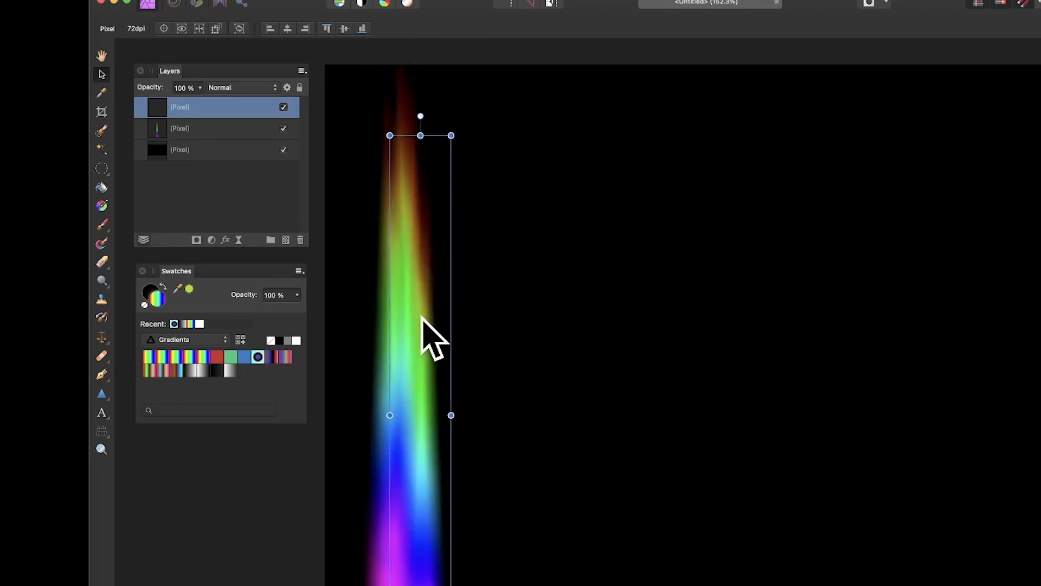
pyautogui.press('super+j')
pyautogui.moveTo(413, 378)
pyautogui.mouseDown()
pyautogui.moveTo(418, 397)
pyautogui.moveTo(431, 386)
pyautogui.moveTo(441, 337)
pyautogui.moveTo(439, 251)
pyautogui.moveTo(449, 357)
pyautogui.mouseUp()
pyautogui.press('super+j')
pyautogui.press('super+j')
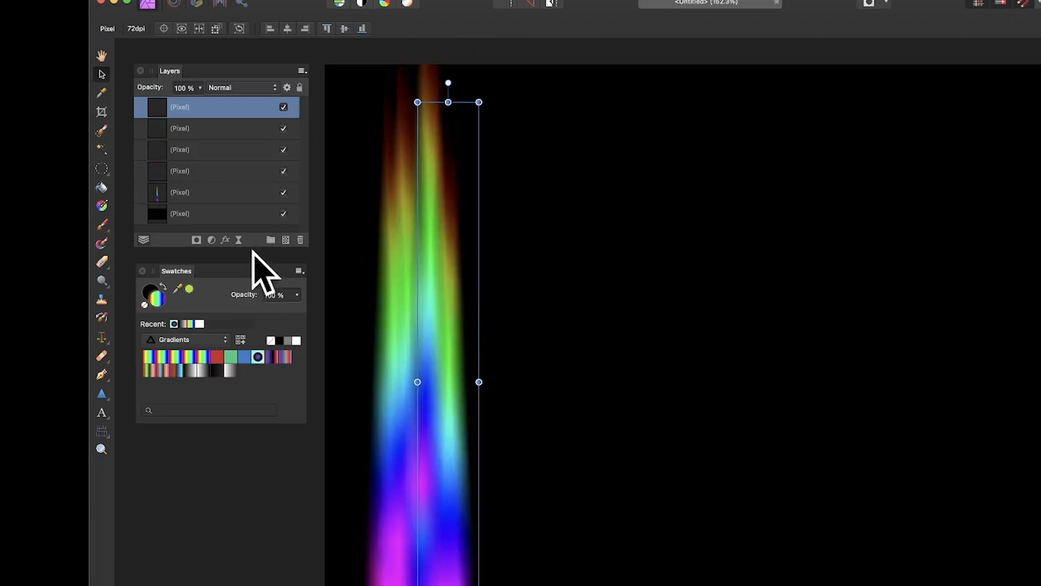
# - Select the five streak layers and duplicate them in successive sets offset to the right until there are 30 streaks
pyautogui.keyDown('shift'); pyautogui.click(202, 208); pyautogui.keyUp('shift')
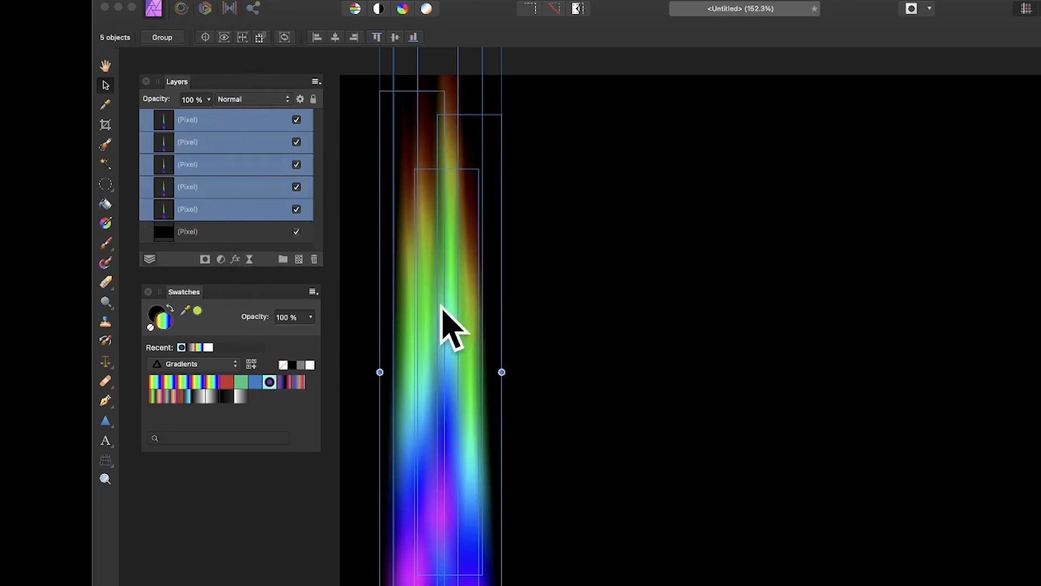
pyautogui.moveTo(441, 306)
pyautogui.mouseDown()
pyautogui.moveTo(495, 274)
pyautogui.moveTo(509, 213)
pyautogui.moveTo(495, 151)
pyautogui.mouseUp()
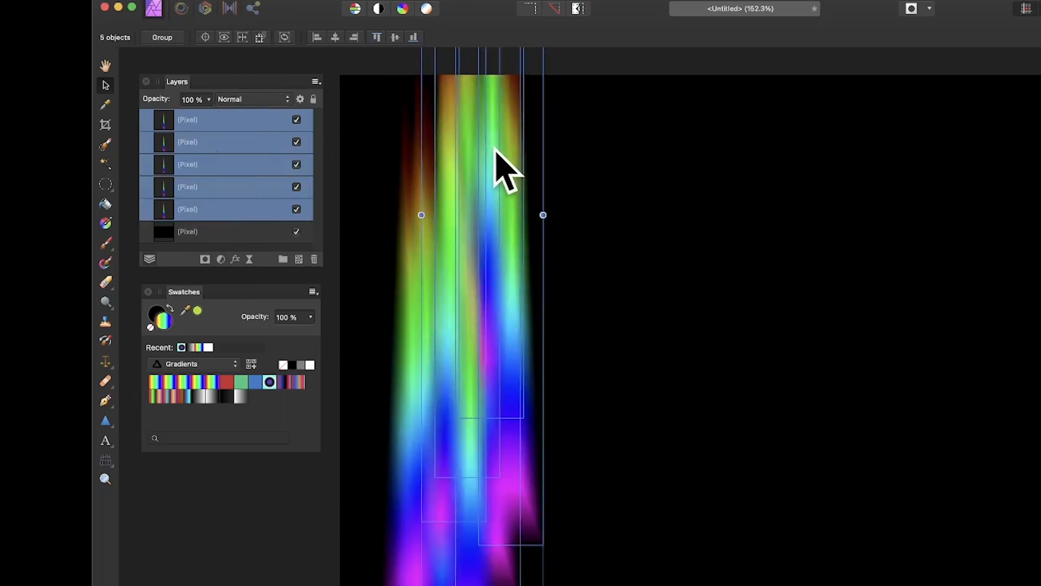
pyautogui.moveTo(483, 202)
pyautogui.mouseDown()
pyautogui.moveTo(541, 276)
pyautogui.moveTo(539, 419)
pyautogui.moveTo(579, 297)
pyautogui.moveTo(572, 163)
pyautogui.moveTo(599, 414)
pyautogui.moveTo(600, 554)
pyautogui.moveTo(678, 241)
pyautogui.moveTo(639, 203)
pyautogui.mouseUp()
# - Select all 30 streak layers and duplicate them as a second overlapping set offset to the right
pyautogui.scroll(-4, 266, 195)
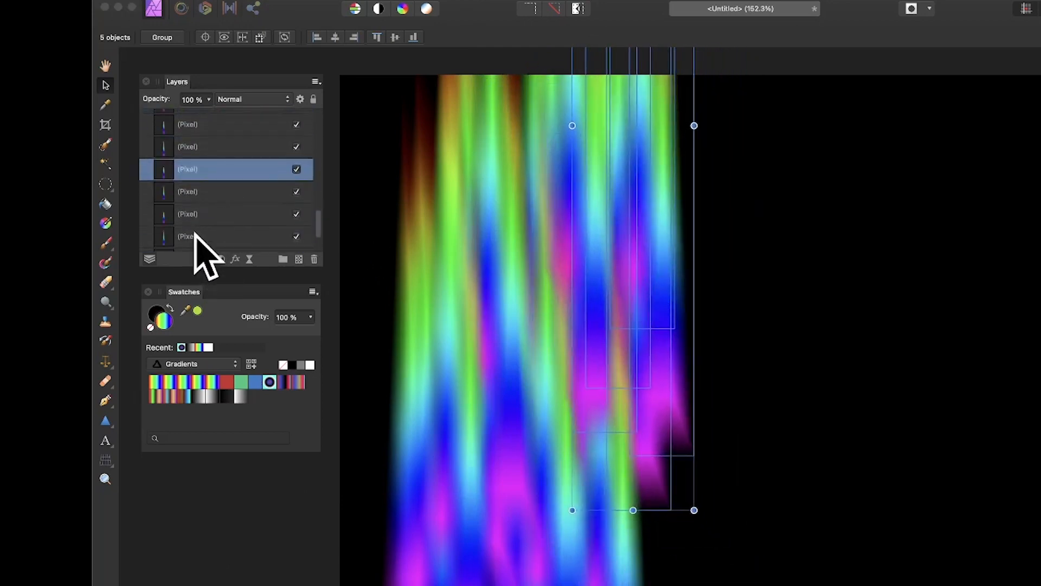
pyautogui.click(194, 233)
pyautogui.scroll(-3, 258, 234)
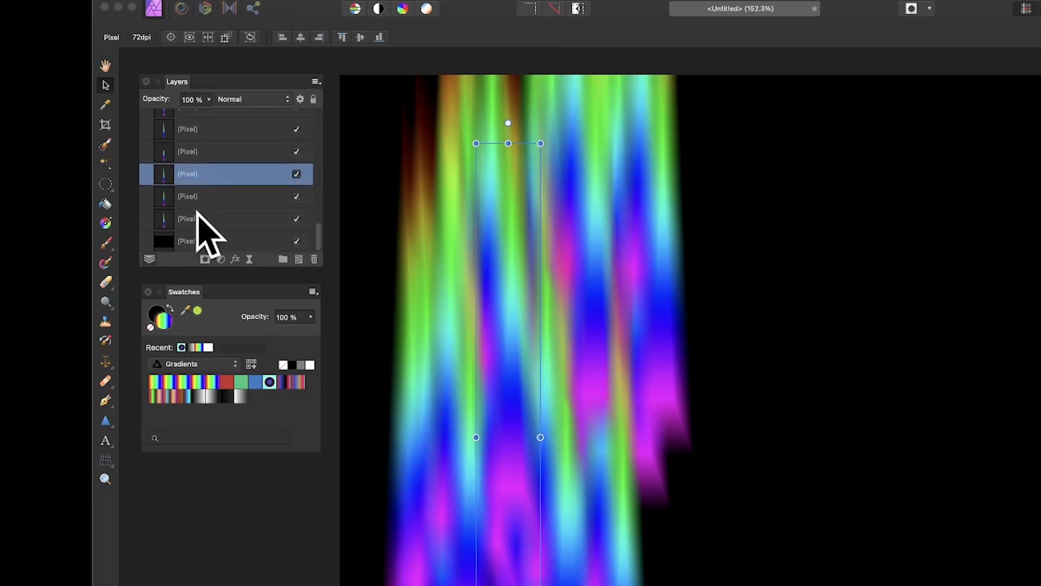
pyautogui.scroll(10, 203, 222)
pyautogui.keyDown('shift'); pyautogui.click(216, 119); pyautogui.keyUp('shift')
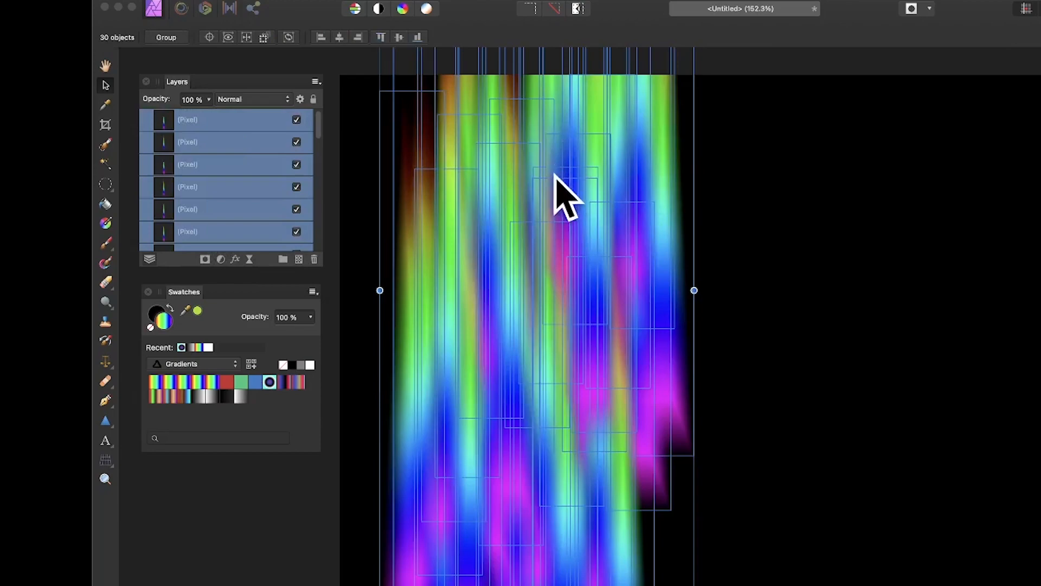
pyautogui.moveTo(543, 205); pyautogui.dragTo(819, 170)
pyautogui.moveTo(808, 264); pyautogui.dragTo(551, 579)
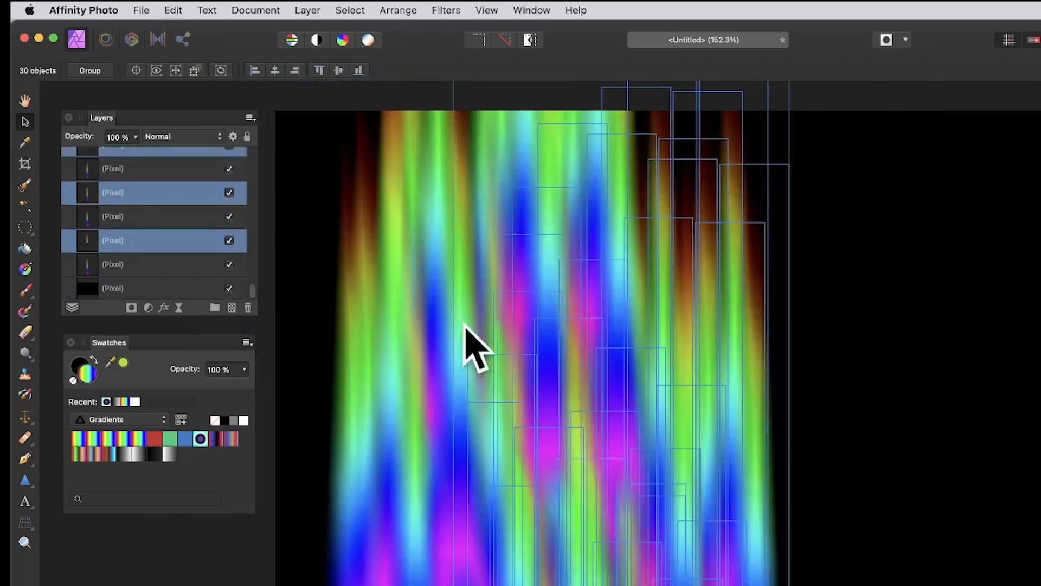
# - Select all 60 streak layers, scale them together and reposition them near the middle of the canvas
pyautogui.scroll(-1, 163, 197)
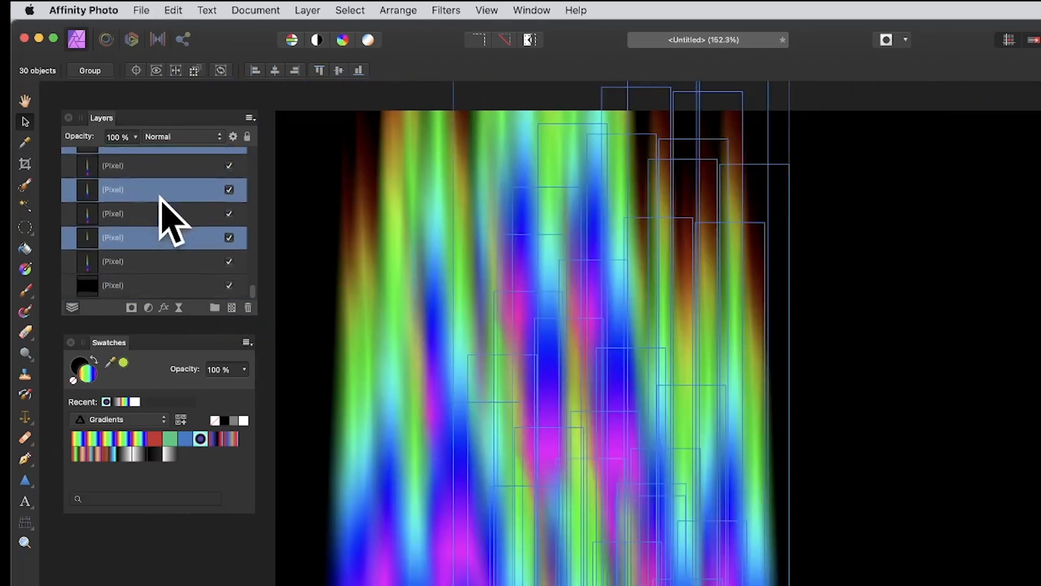
pyautogui.click(121, 265)
pyautogui.scroll(10, 135, 217)
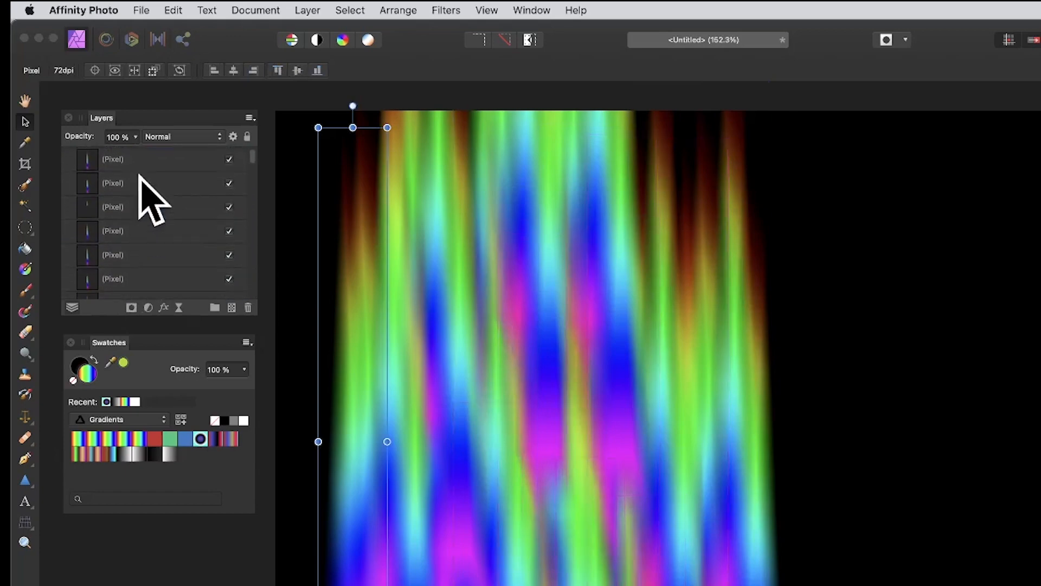
pyautogui.keyDown('shift'); pyautogui.click(128, 158); pyautogui.keyUp('shift')
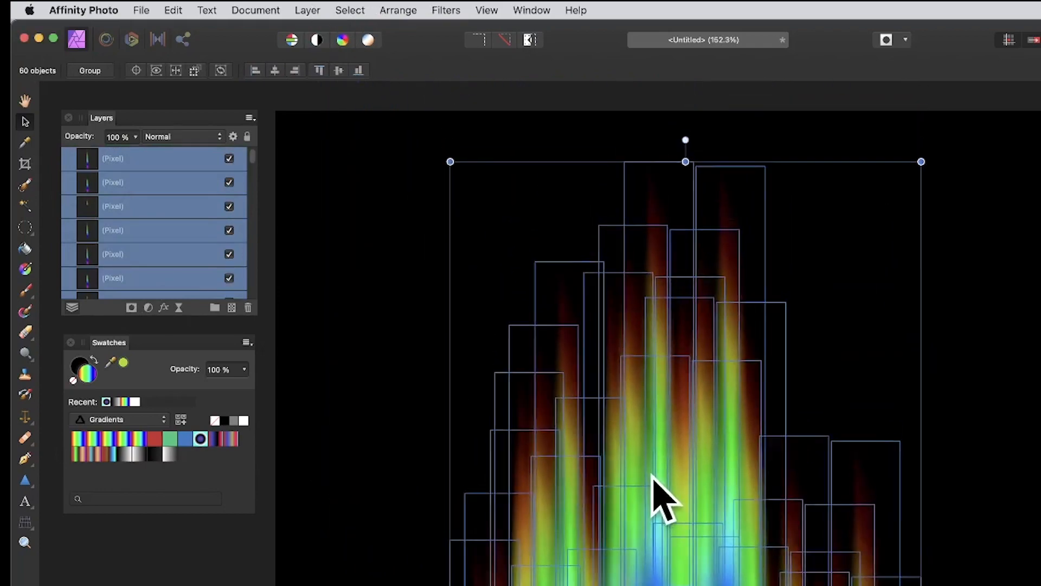
pyautogui.moveTo(452, 157); pyautogui.dragTo(558, 472)
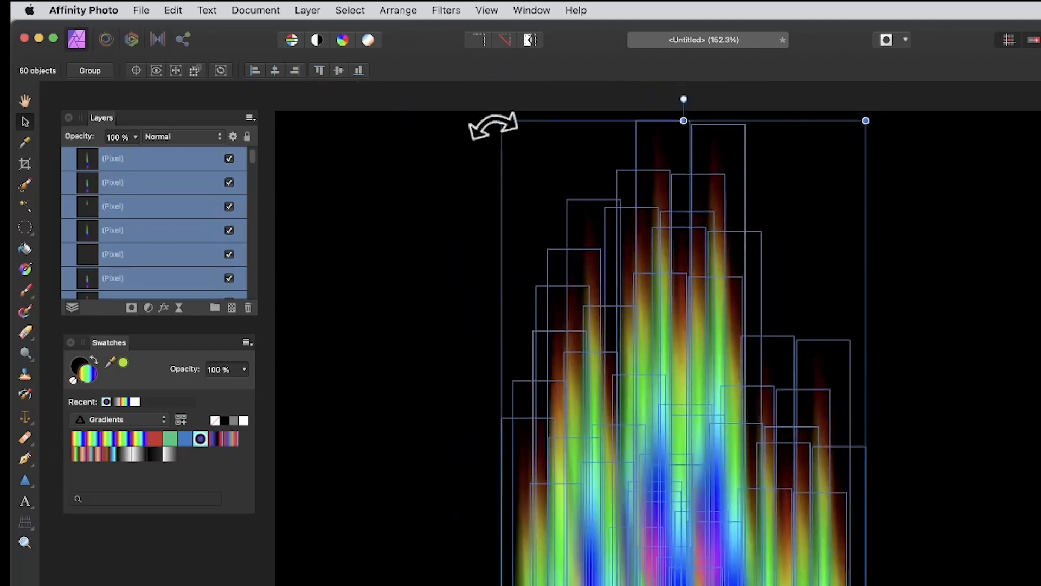
pyautogui.moveTo(502, 120); pyautogui.dragTo(420, 340)
pyautogui.moveTo(590, 544); pyautogui.dragTo(606, 282)
# - Merge the 60 selected streak layers into one pixel layer, keeping the black background separate
pyautogui.click(307, 7)
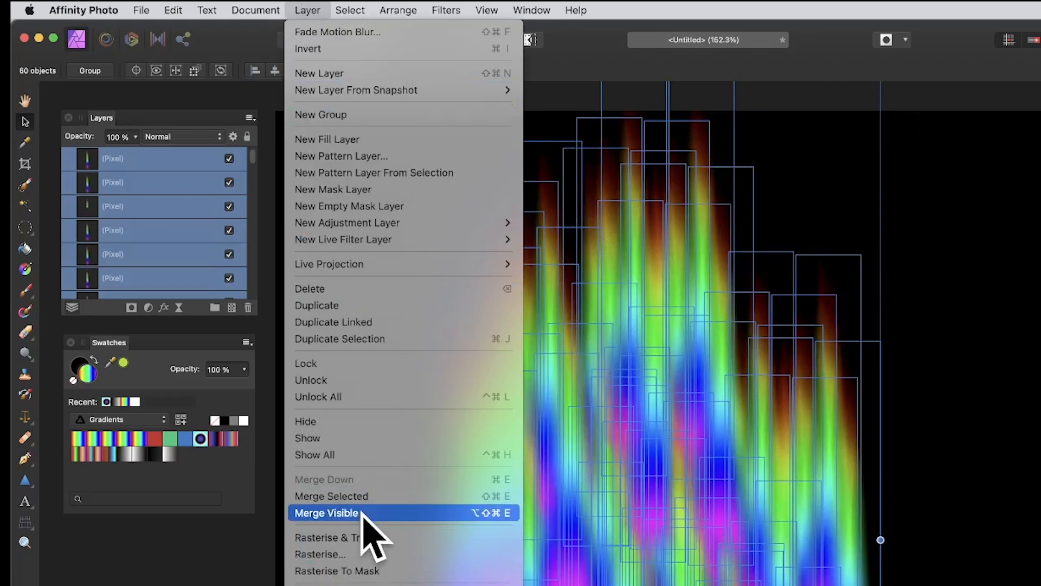
pyautogui.click(360, 496)
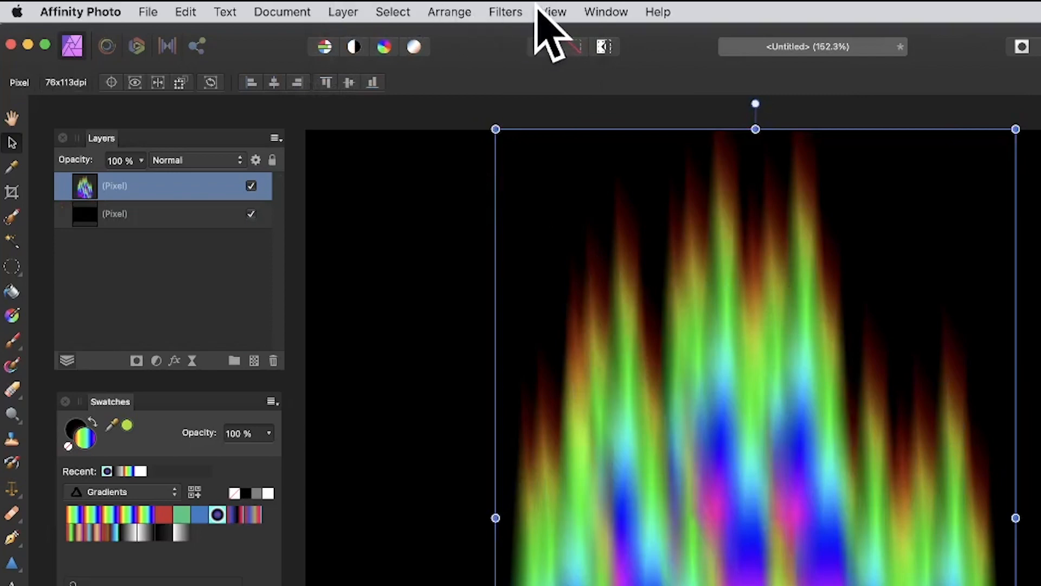
# - Start the Deform filter on the merged streak layer and place four control points across the middle of the streaks
pyautogui.click(512, 12)
pyautogui.moveTo(520, 105)
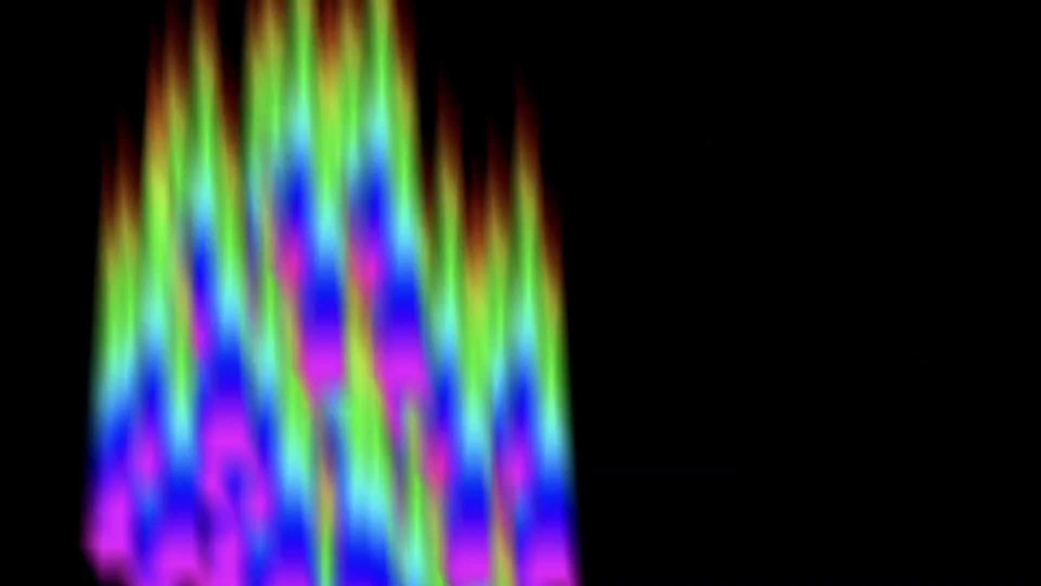
pyautogui.moveTo(1038, 518); pyautogui.dragTo(397, 252)
pyautogui.click(273, 193)
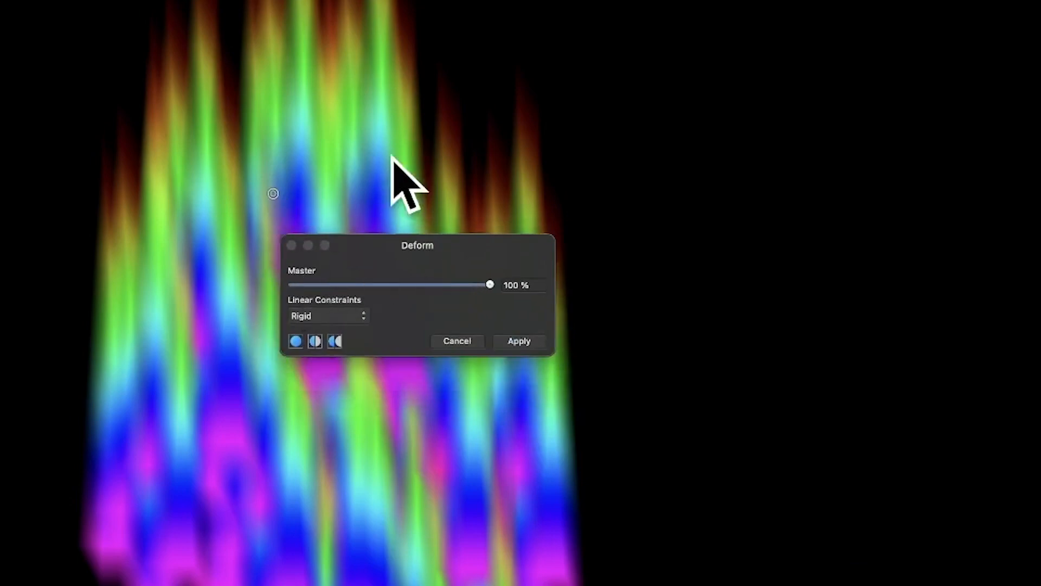
pyautogui.click(387, 131)
pyautogui.click(173, 454)
pyautogui.click(385, 451)
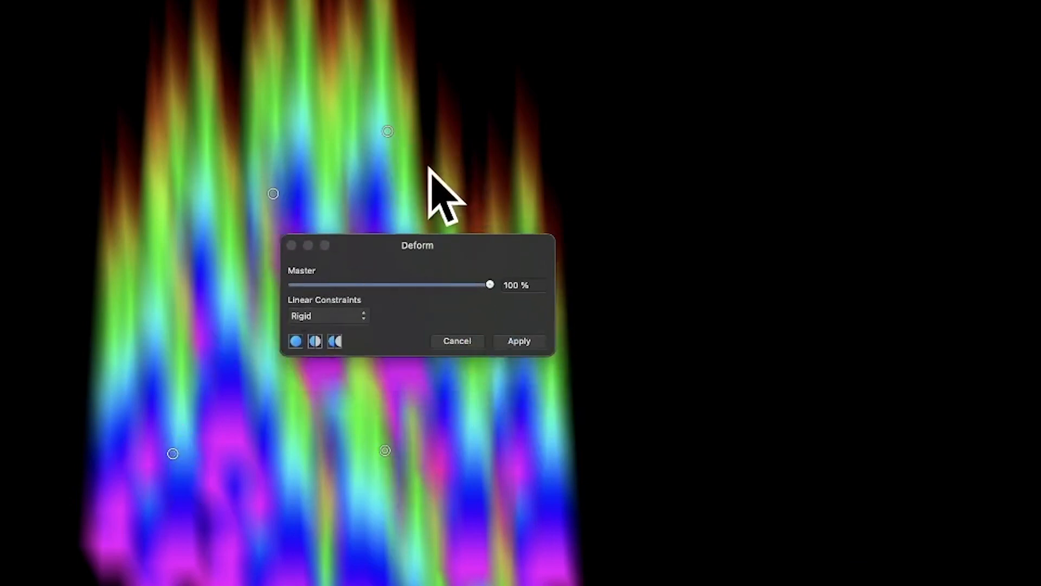
# - Bend the upper streaks into curves with three more deform points, pulling one up-left, one slightly right and the outer-left one up-right
pyautogui.moveTo(430, 171); pyautogui.dragTo(293, 0)
pyautogui.click(181, 187)
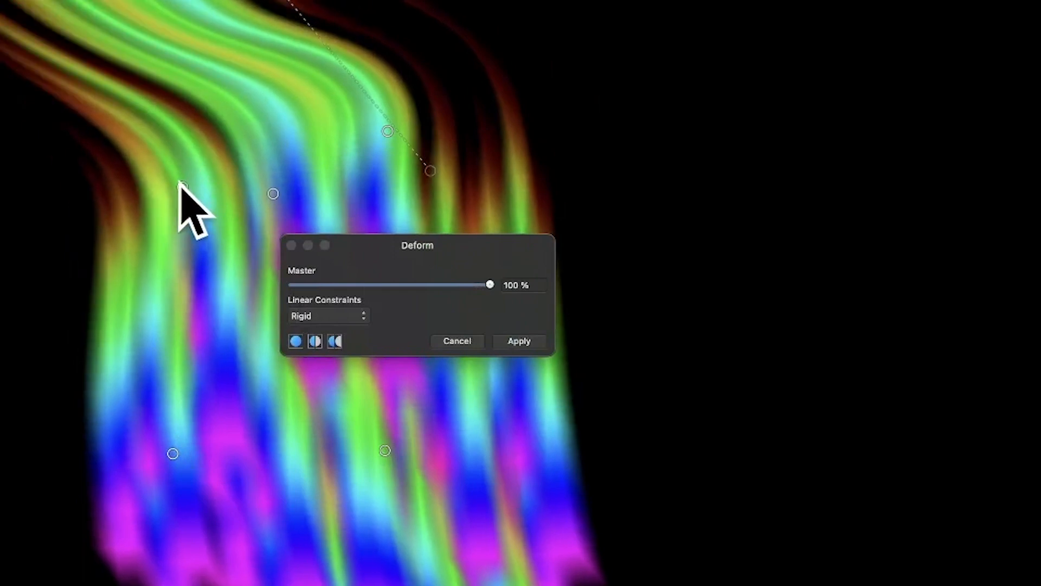
pyautogui.moveTo(181, 187); pyautogui.dragTo(256, 212)
pyautogui.click(75, 177)
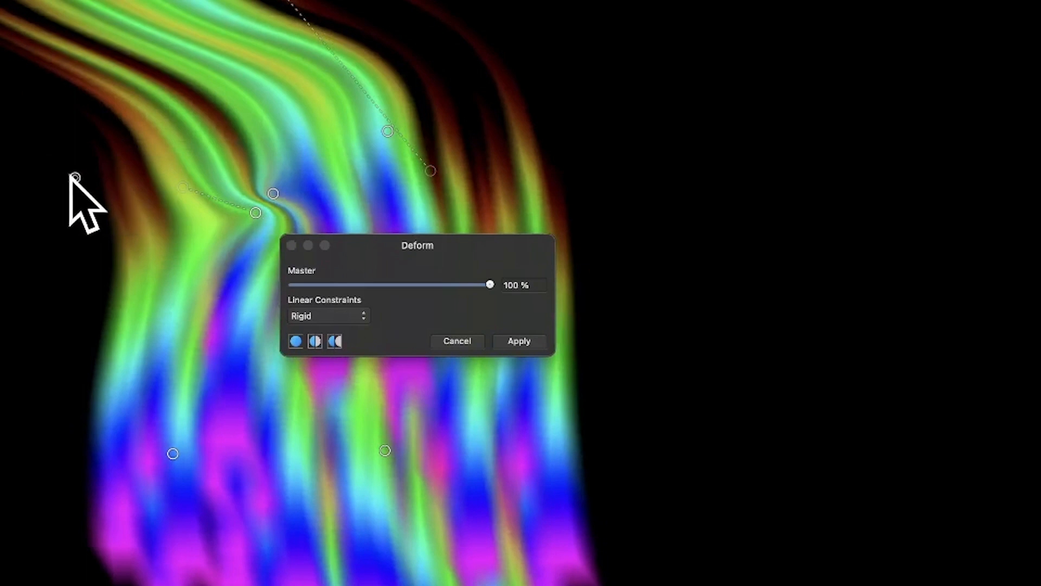
pyautogui.moveTo(75, 177); pyautogui.dragTo(199, 83)
# - Sweep the lower streaks down to the right by pulling a deform point from their lower-left edge and another from the black area at right
pyautogui.click(83, 372)
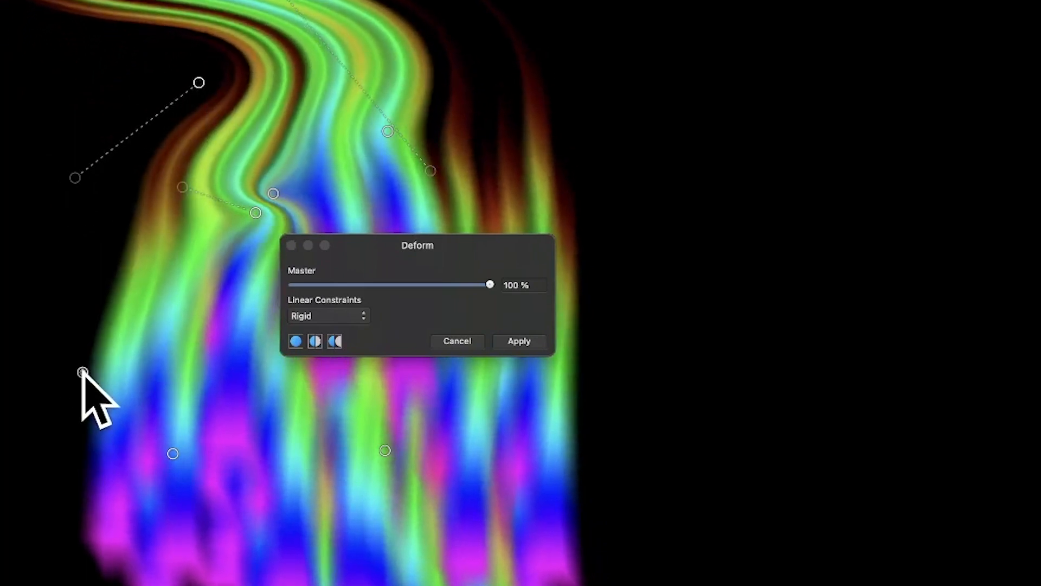
pyautogui.moveTo(82, 372); pyautogui.dragTo(651, 585)
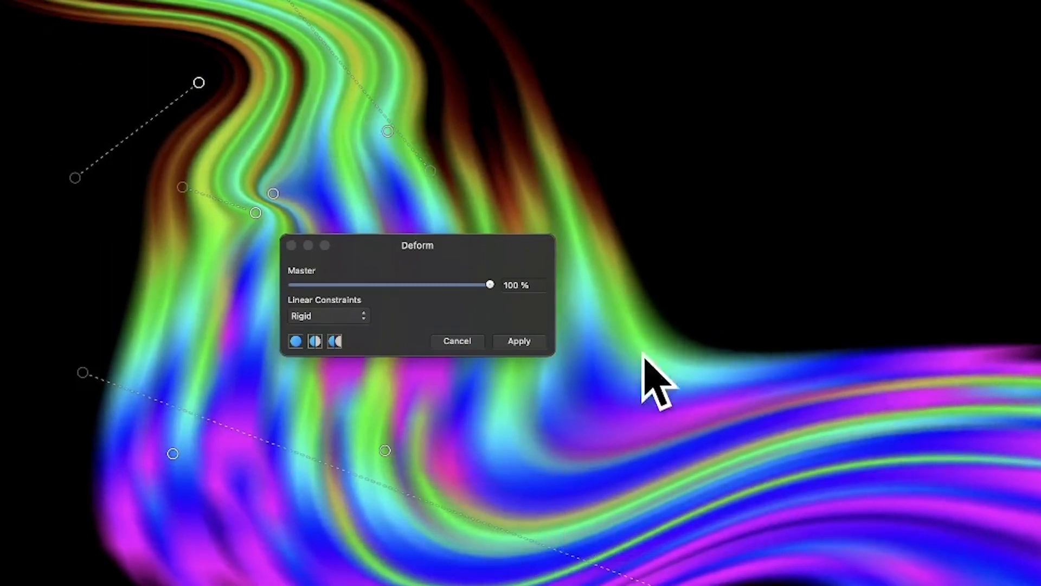
pyautogui.moveTo(757, 468); pyautogui.dragTo(842, 544)
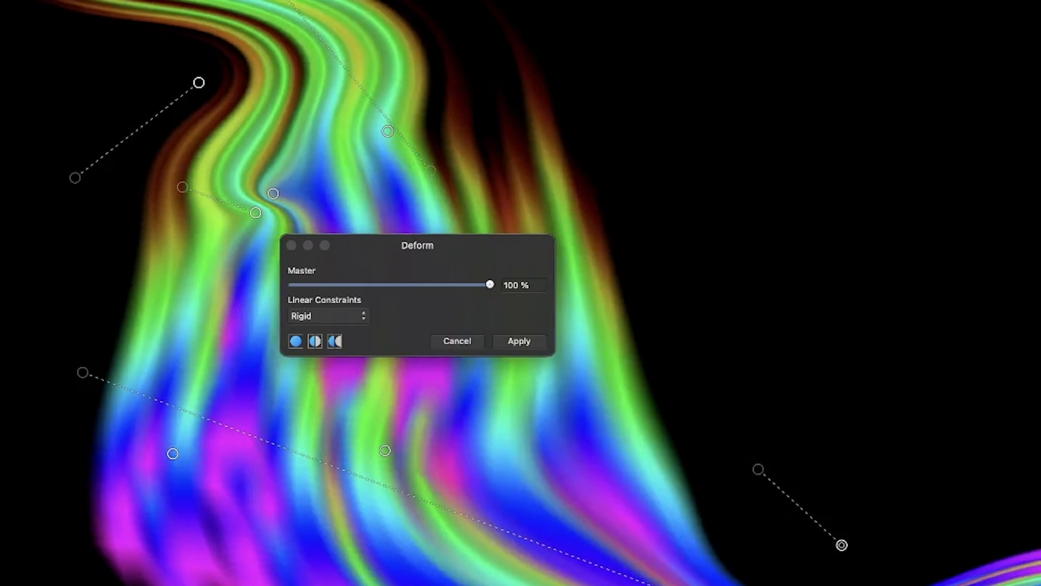